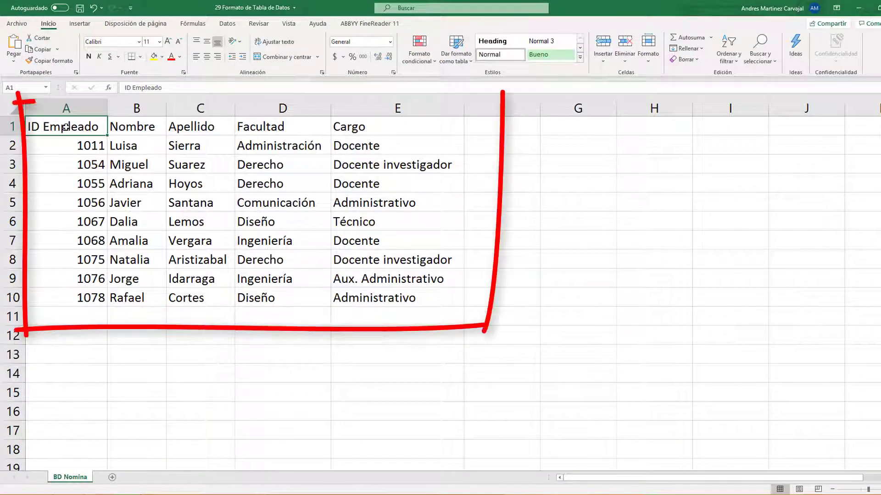
- Convert the range A1:E10 into a table with headers and apply the medium style with green header and gray banded rows
{"action": "key", "text": "Down"}
{"action": "key", "text": "Right"}
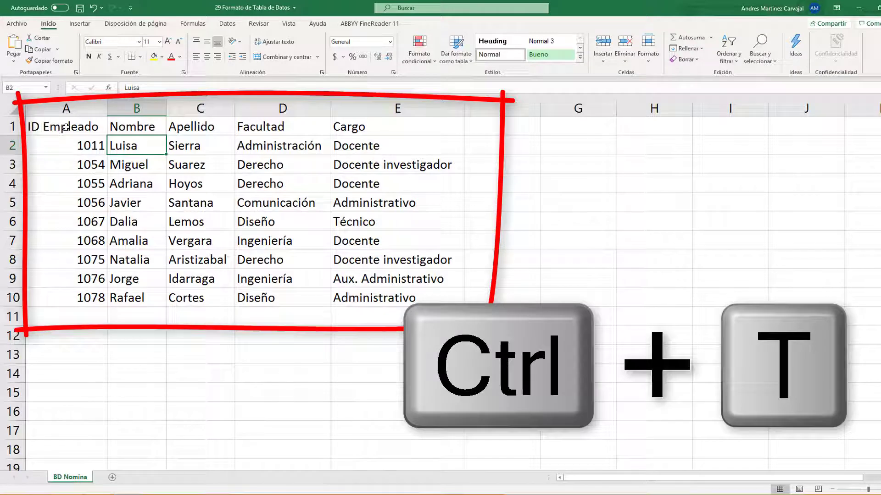
{"action": "key", "text": "ctrl+t"}
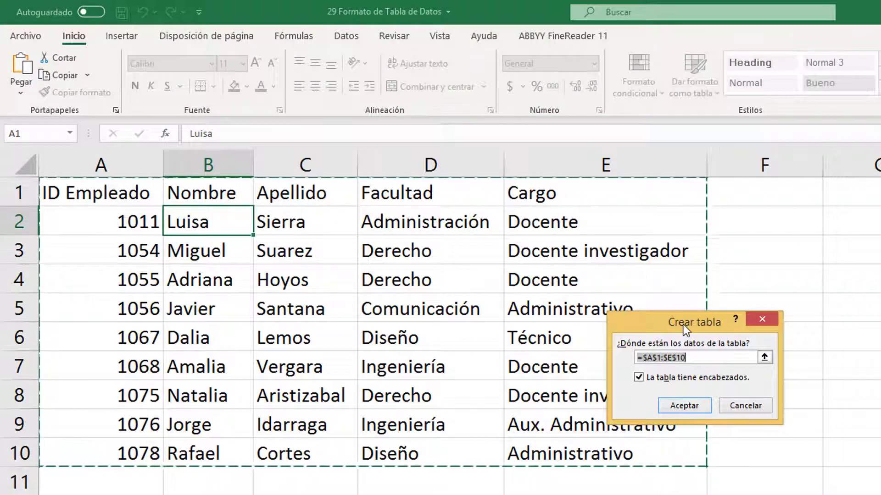
{"action": "left_click_drag", "start_coordinate": [683, 324], "coordinate": [519, 302]}
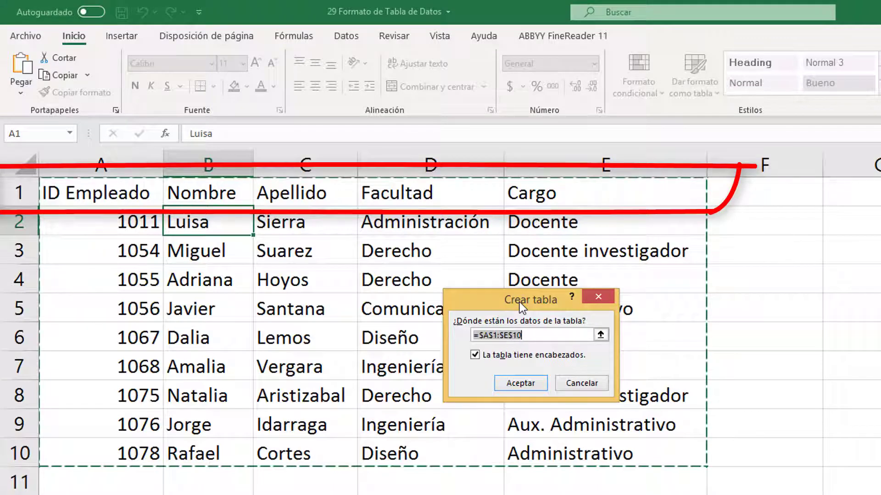
{"action": "left_click", "coordinate": [516, 385]}
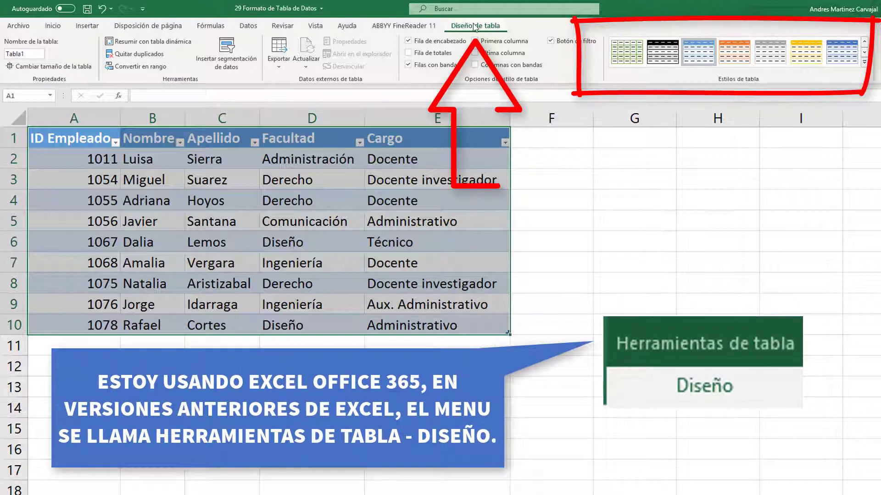
{"action": "left_click", "coordinate": [865, 62]}
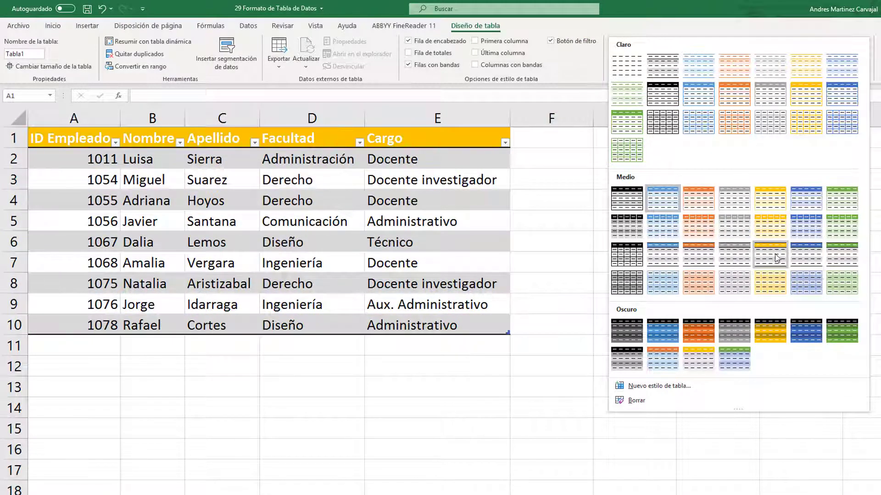
{"action": "left_click", "coordinate": [836, 259]}
- Add a table column headed "Nombre Mayuscula" in F1 and widen column F to fit the header
{"action": "left_click", "coordinate": [563, 139]}
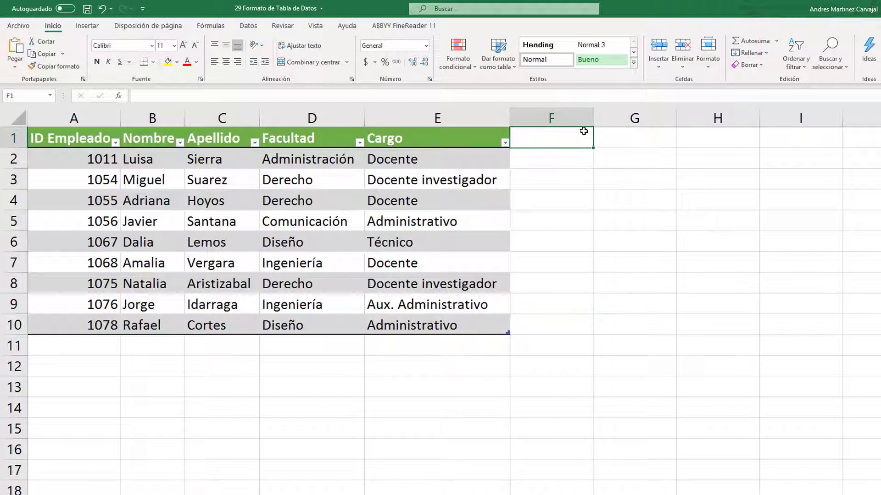
{"action": "type", "text": "Nombre Ma"}
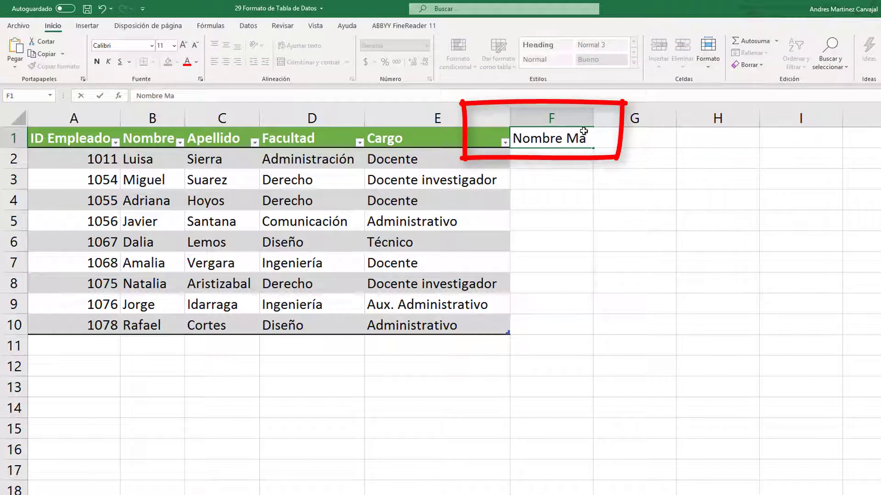
{"action": "key", "text": "Return"}
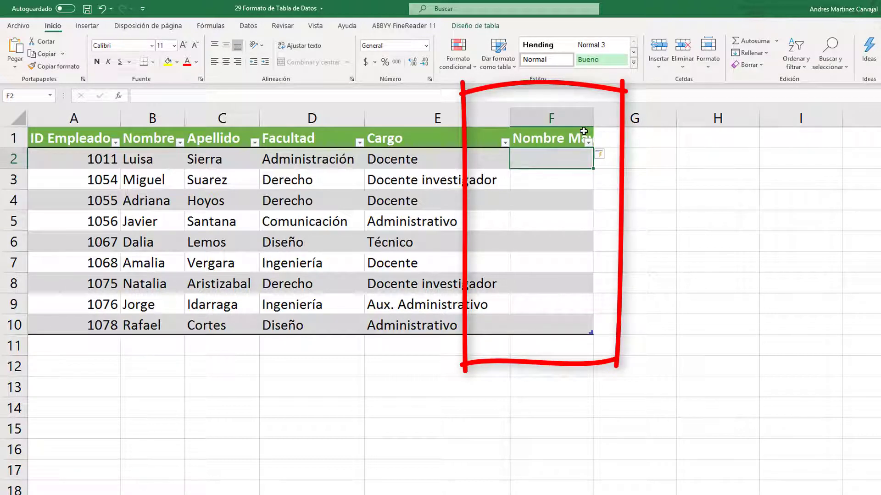
{"action": "left_click_drag", "start_coordinate": [593, 118], "coordinate": [641, 121]}
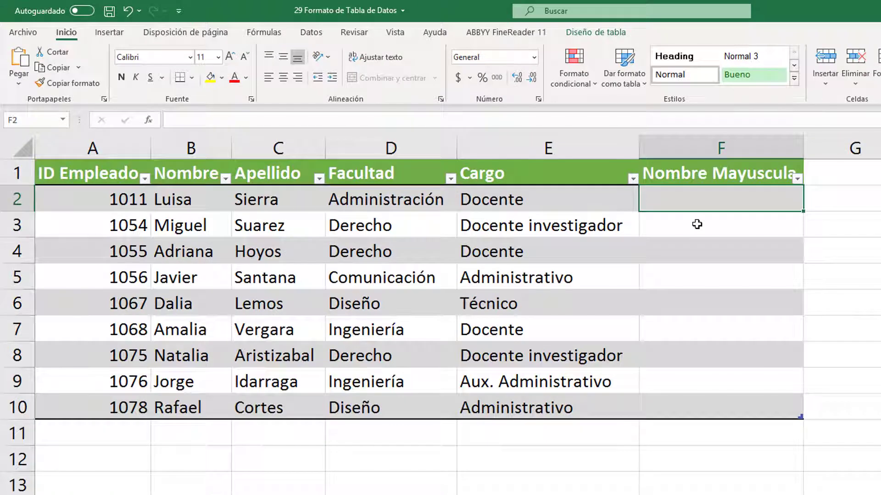
{"action": "type", "text": "+"}
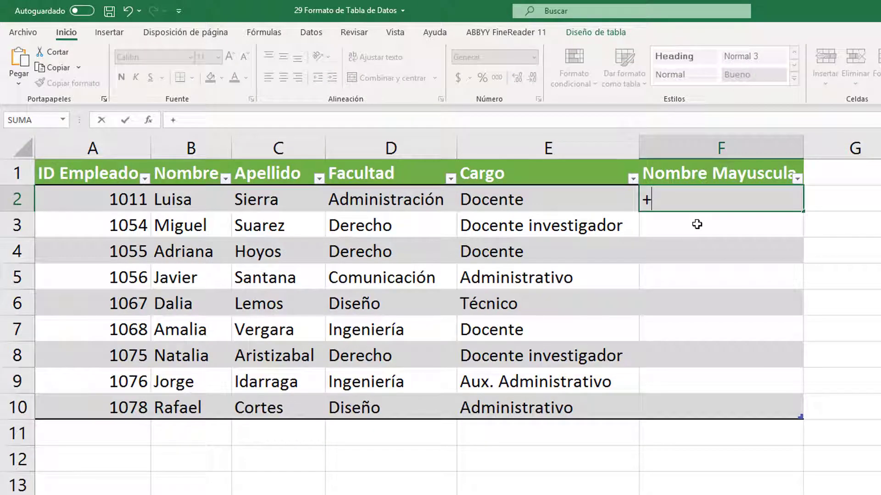
{"action": "type", "text": "mayusc("}
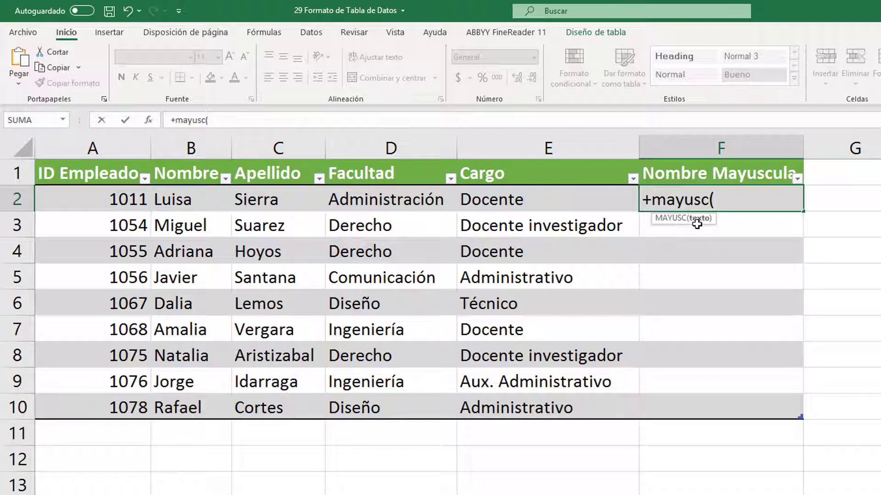
{"action": "left_click", "coordinate": [198, 197]}
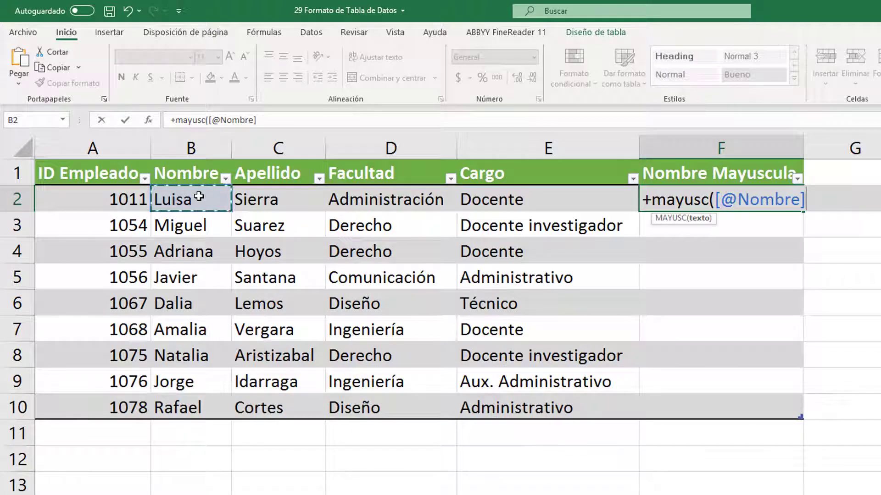
{"action": "type", "text": ")"}
{"action": "key", "text": "Return"}
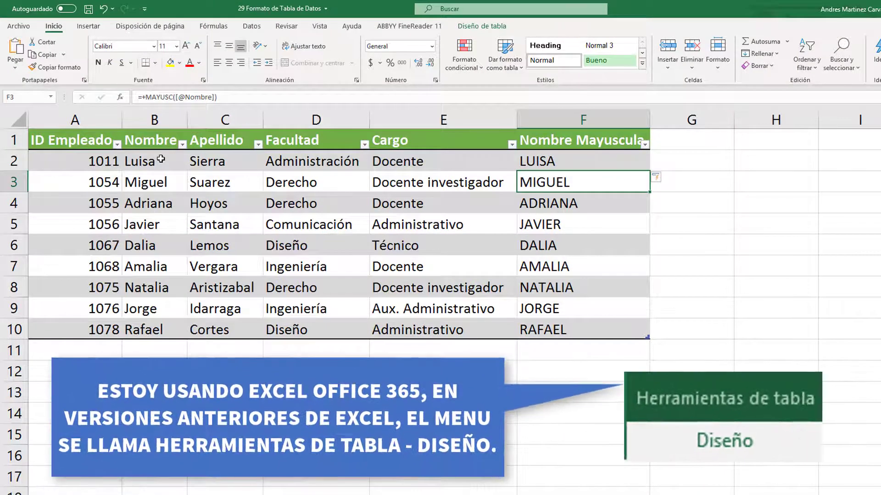
- Convert the employee table back into a normal range
{"action": "left_click", "coordinate": [473, 27]}
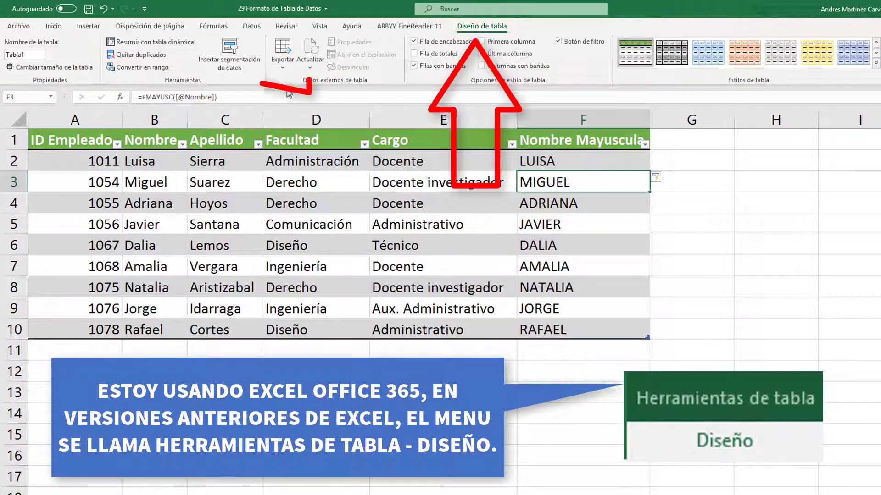
{"action": "left_click", "coordinate": [117, 69]}
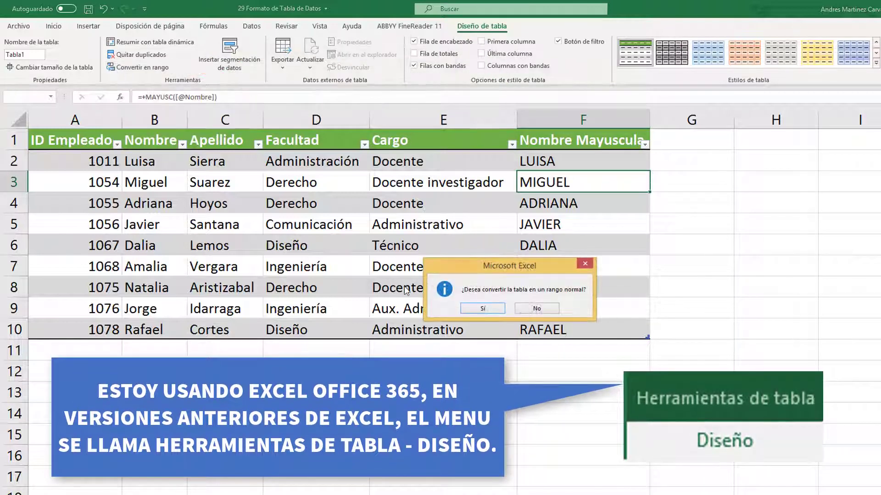
{"action": "left_click", "coordinate": [470, 311]}
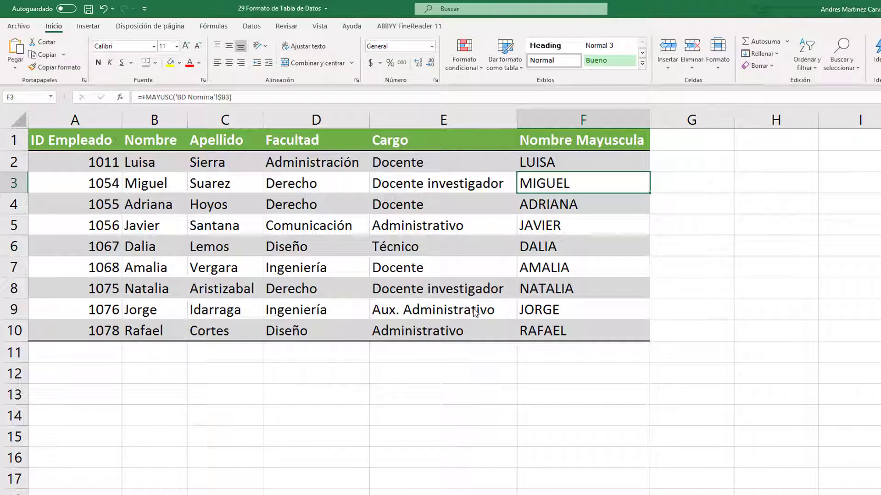
- Enter the header "Apellido Mayuscula" in G1 and widen column G to fit it
{"action": "key", "text": "Right"}
{"action": "key", "text": "Up"}
{"action": "key", "text": "Up"}
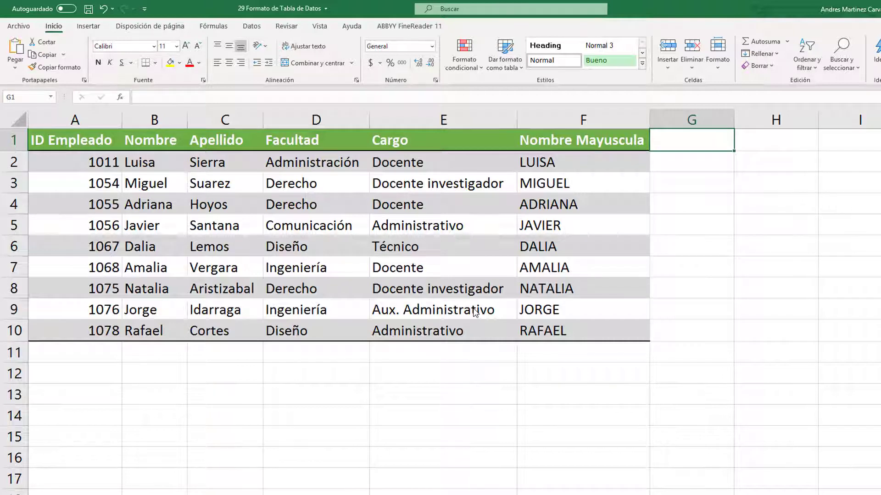
{"action": "key", "text": "F2"}
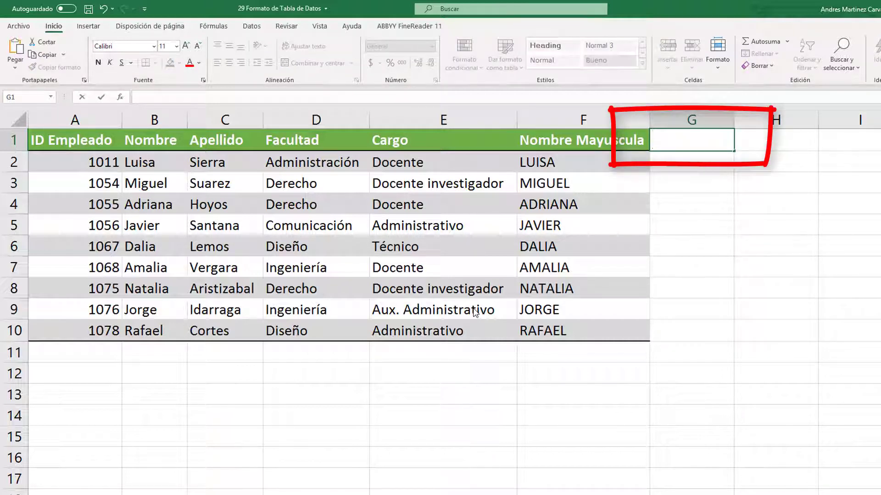
{"action": "type", "text": "Apellido Mayuscula"}
{"action": "key", "text": "Return"}
{"action": "left_click_drag", "start_coordinate": [734, 121], "coordinate": [791, 127]}
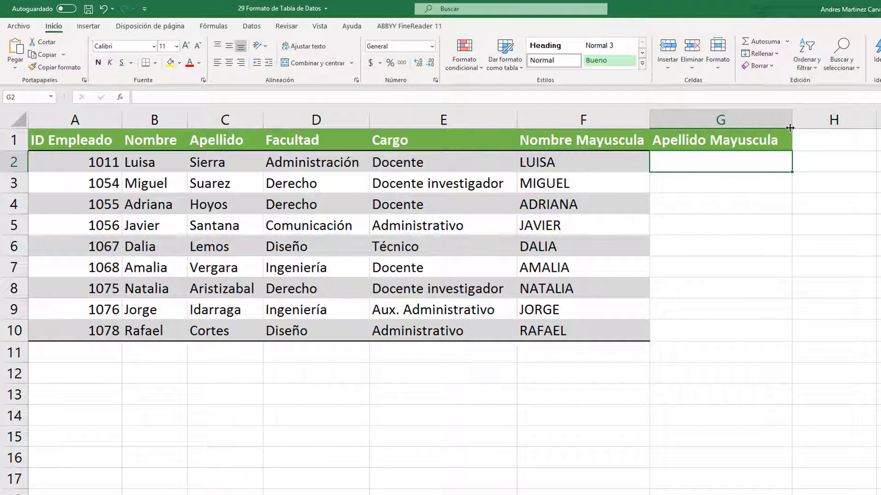
- Enter the formula +mayusc(C2) in G2 and fill it down through G10
{"action": "type", "text": "+"}
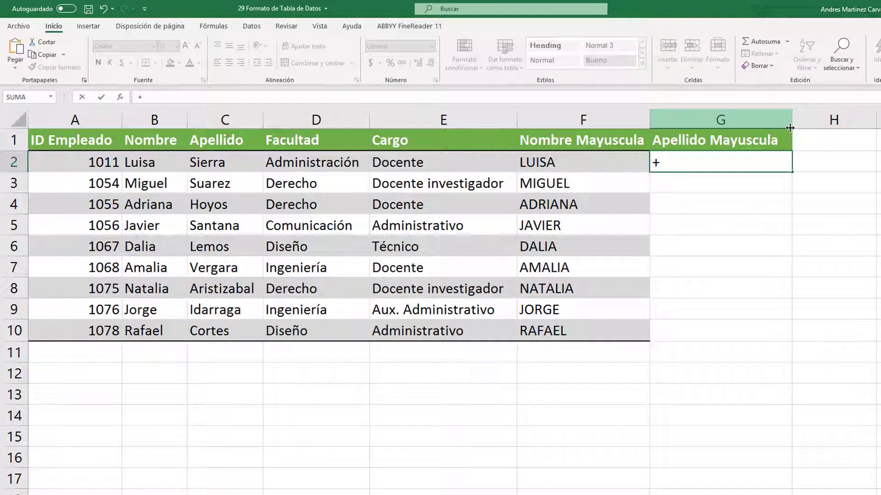
{"action": "type", "text": "mayusc"}
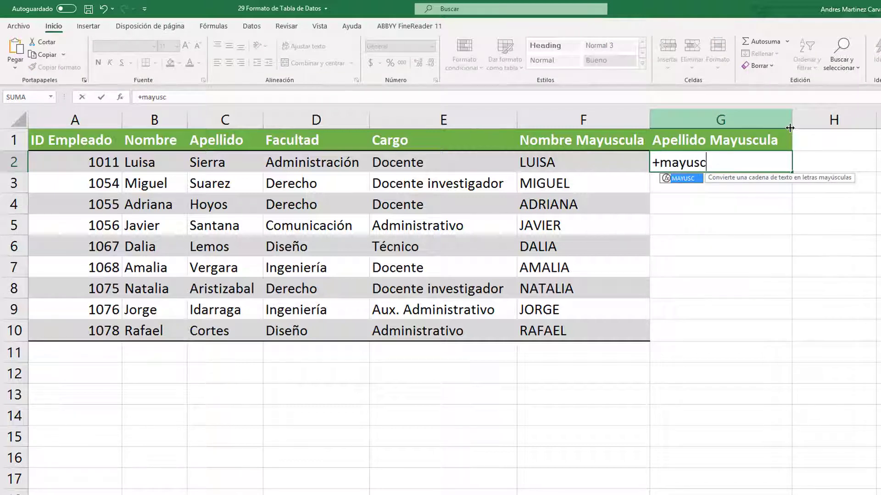
{"action": "type", "text": "("}
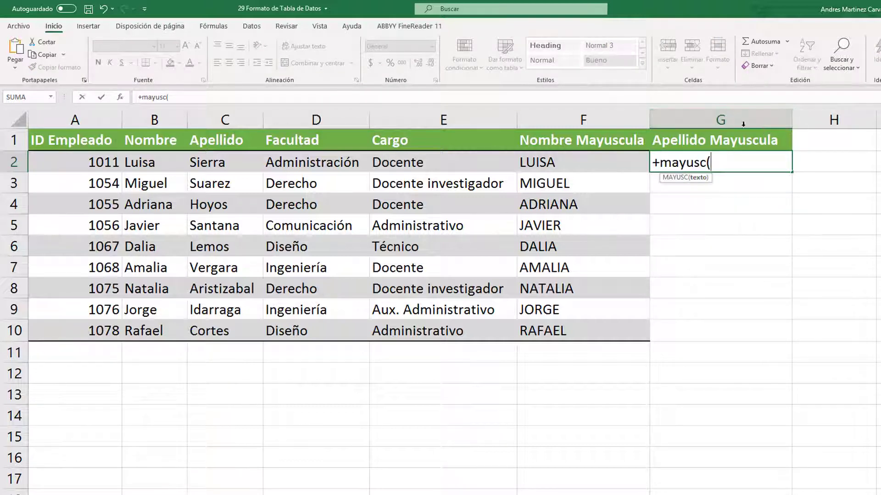
{"action": "left_click", "coordinate": [214, 159]}
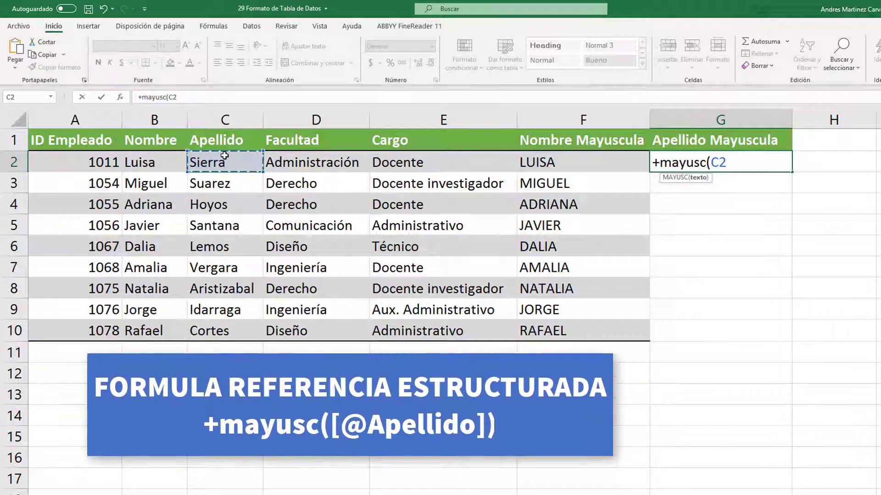
{"action": "type", "text": ")"}
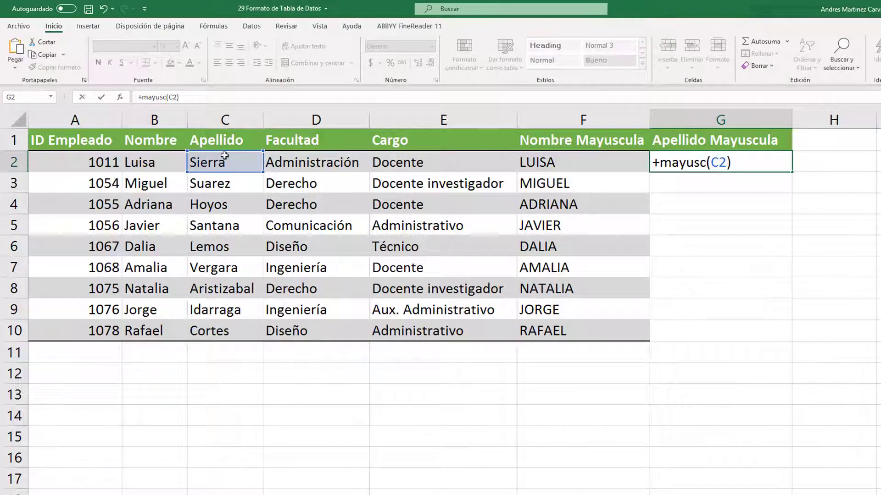
{"action": "key", "text": "Return"}
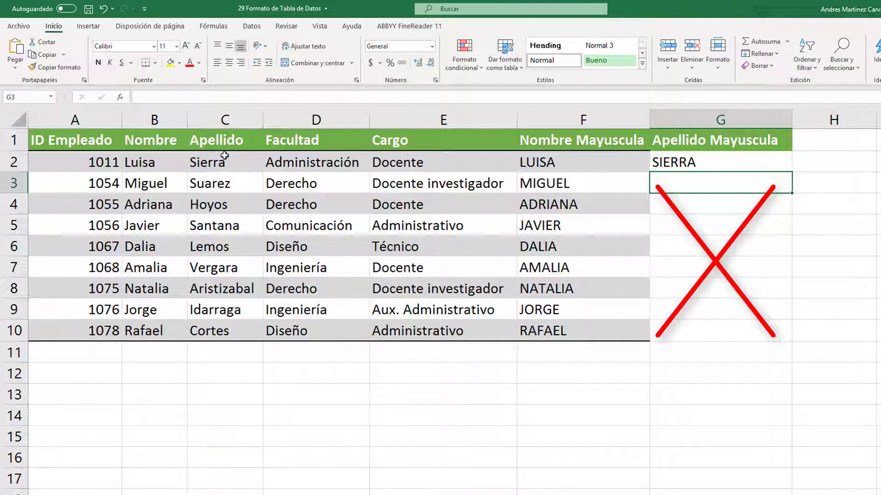
{"action": "key", "text": "ctrl+z"}
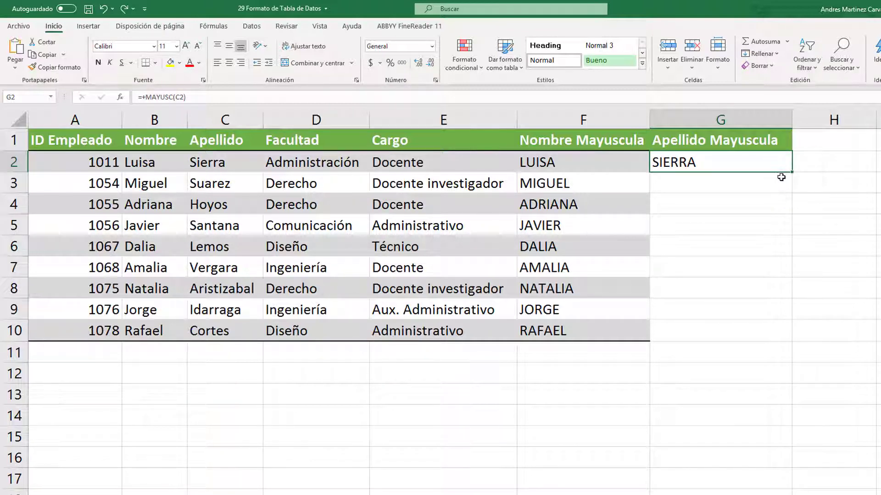
{"action": "left_click_drag", "start_coordinate": [790, 173], "coordinate": [786, 334]}
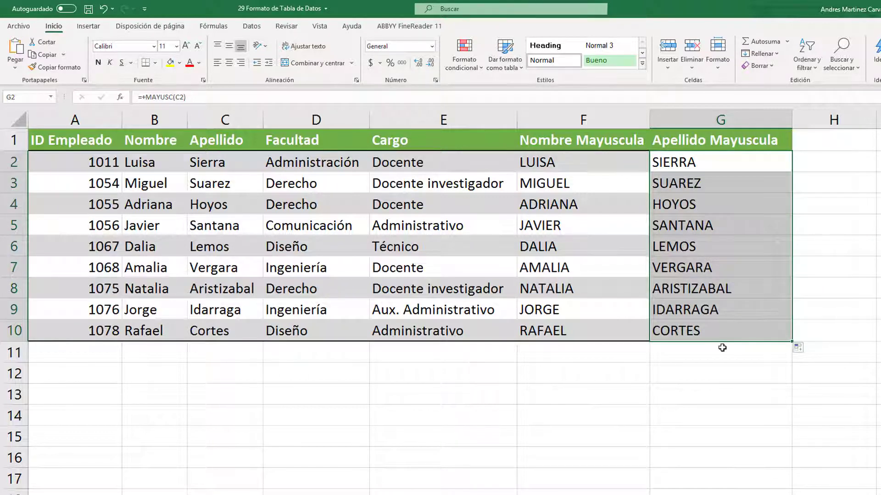